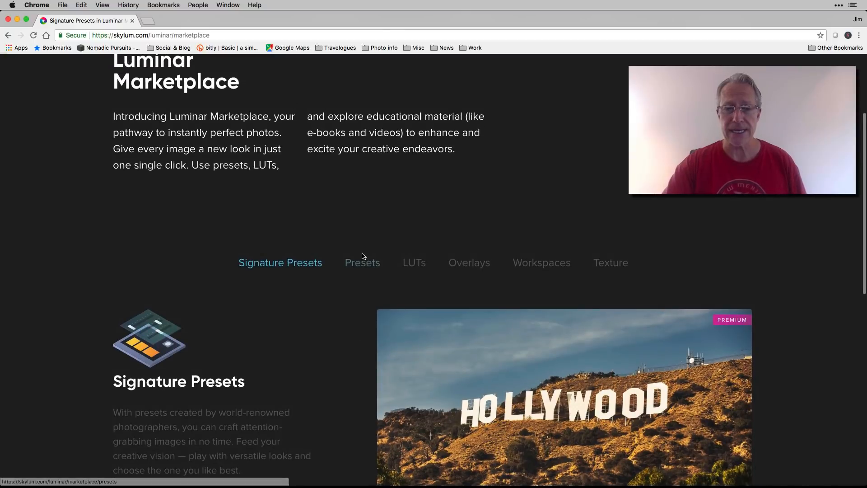
Browse the Presets category of the Luminar Marketplace and view the details of the Dramatic Mood collection
{"action": "left_click", "coordinate": [365, 264]}
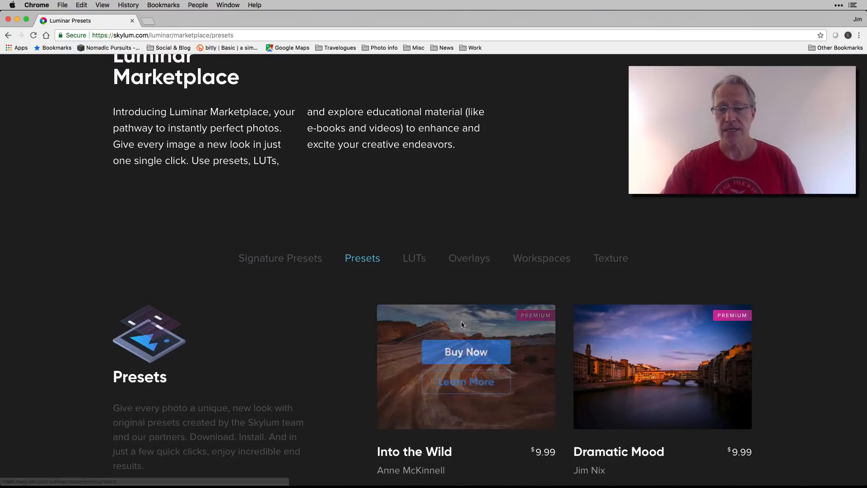
{"action": "scroll", "coordinate": [462, 321], "scroll_direction": "down", "scroll_amount": 5}
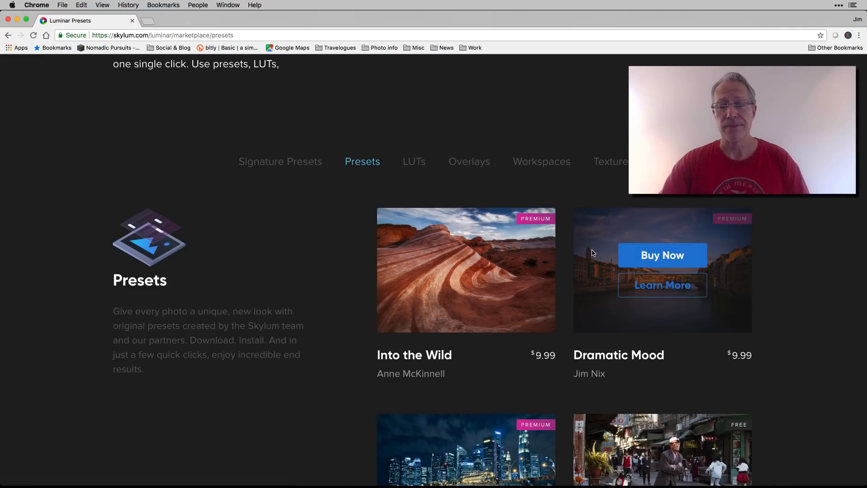
{"action": "left_click", "coordinate": [662, 285]}
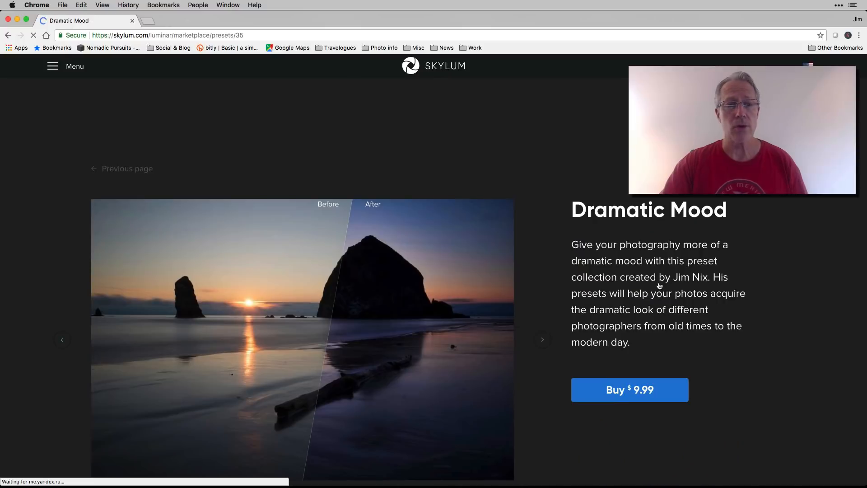
{"action": "scroll", "coordinate": [391, 298], "scroll_direction": "down", "scroll_amount": 2}
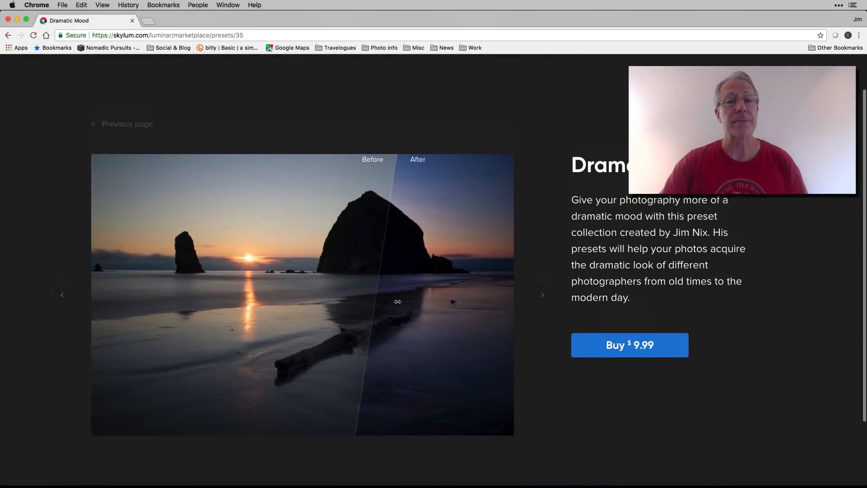
Switch to Luminar 2018, show the presets for DSC_8502.jpg and look through the available preset categories
{"action": "key", "text": "super+Tab"}
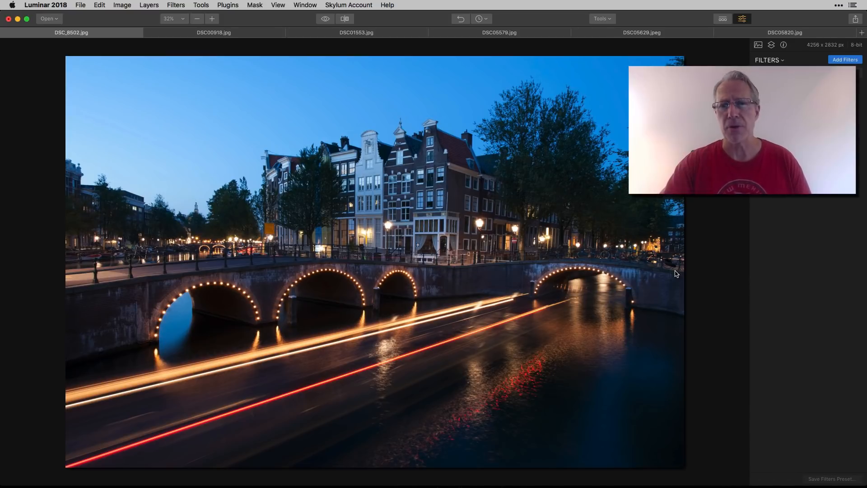
{"action": "left_click", "coordinate": [722, 20]}
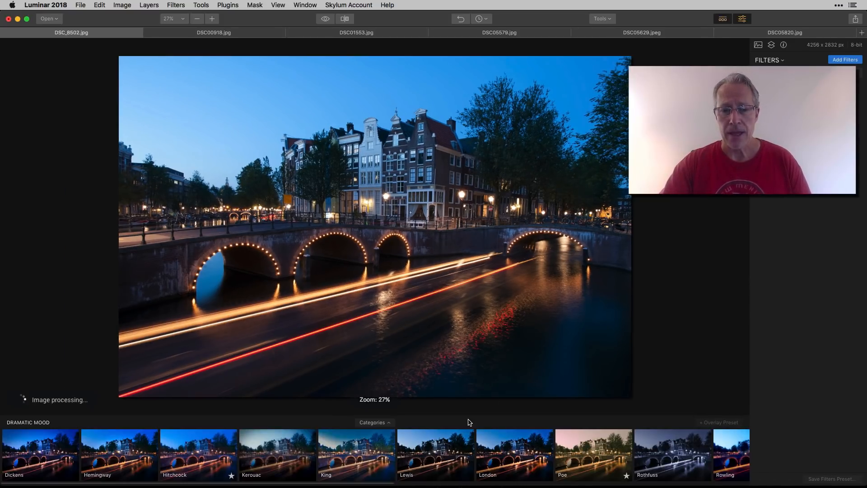
{"action": "left_click", "coordinate": [365, 423]}
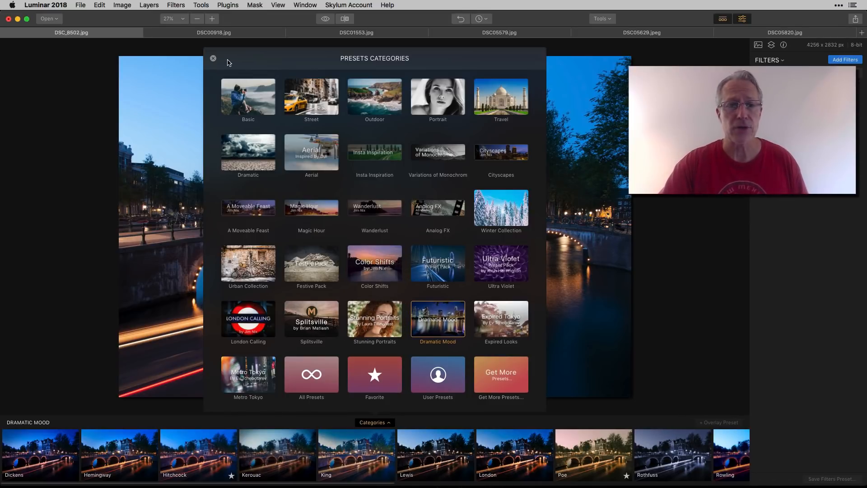
{"action": "left_click", "coordinate": [213, 59]}
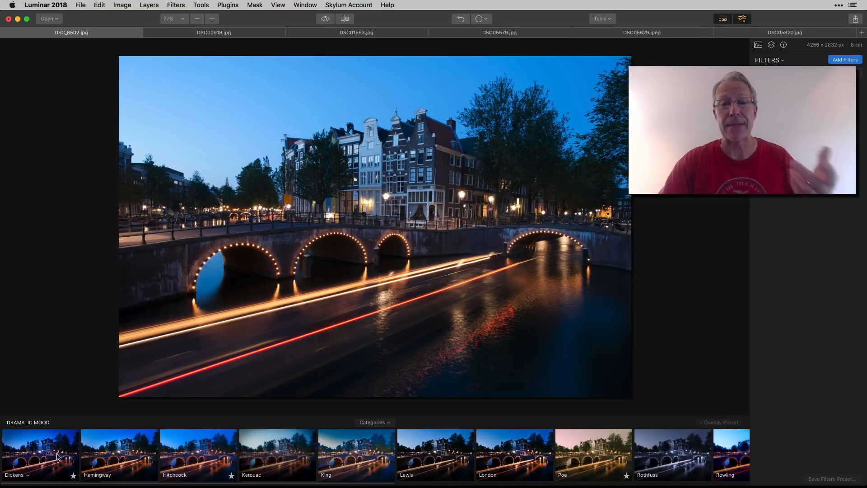
Apply the Hemingway preset to the canal photo and compare it with the original in a split before/after view
{"action": "left_click", "coordinate": [115, 458]}
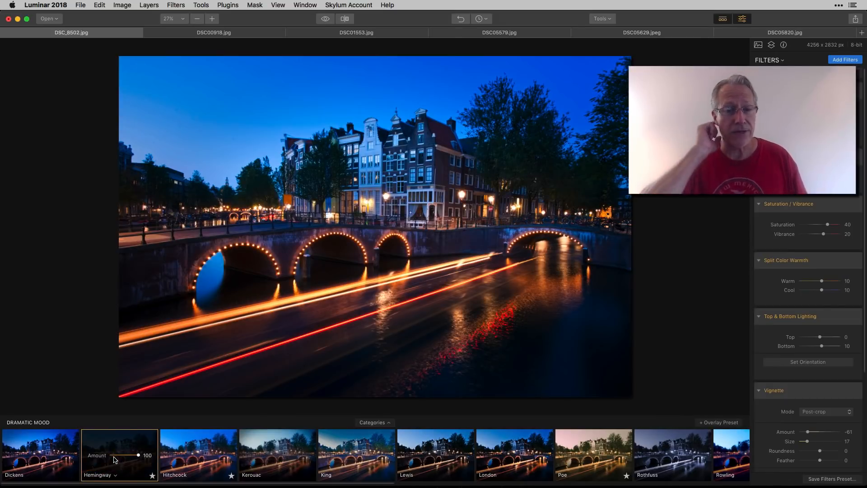
{"action": "left_click", "coordinate": [345, 20]}
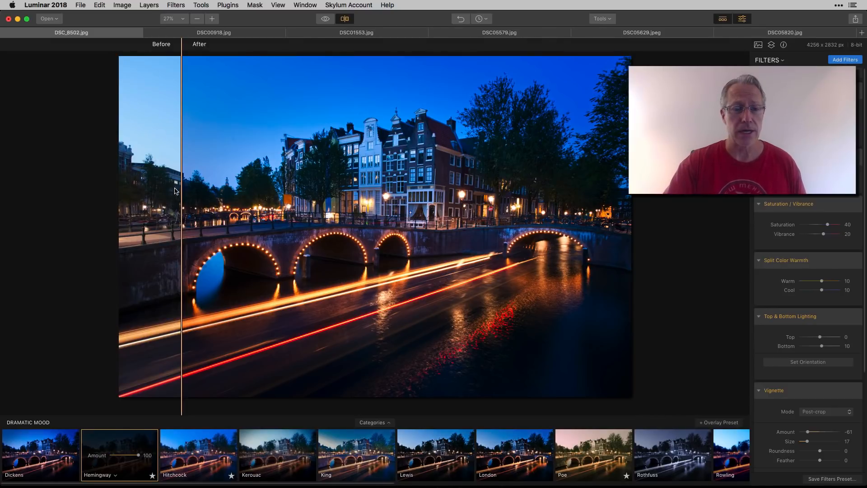
{"action": "left_click_drag", "start_coordinate": [181, 190], "coordinate": [299, 178]}
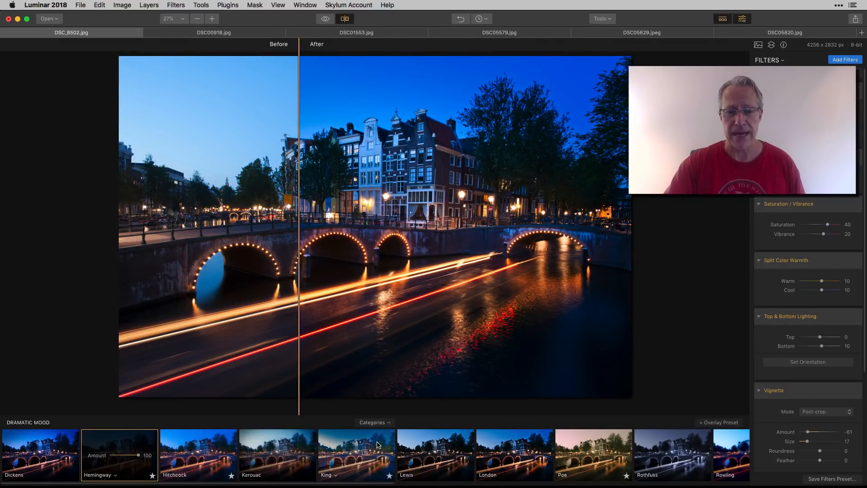
Try the Lewis preset on the canal photo and replace it with the London preset
{"action": "left_click", "coordinate": [430, 450]}
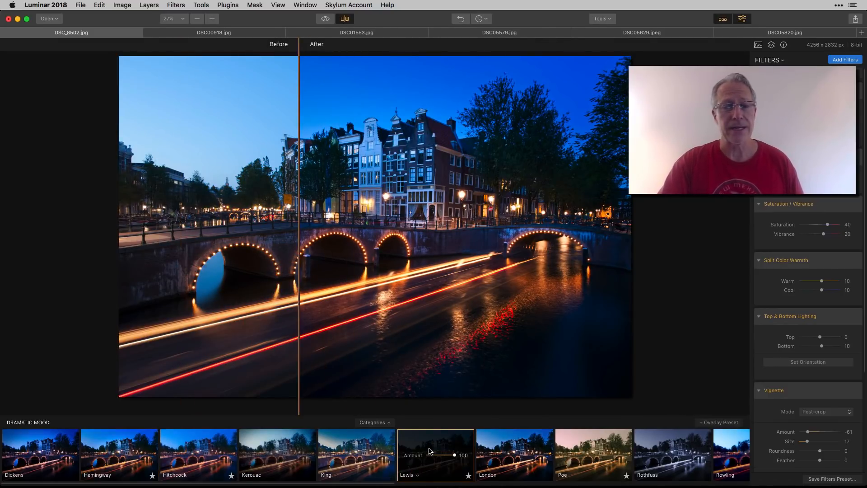
{"action": "scroll", "coordinate": [430, 451], "scroll_direction": "right", "scroll_amount": 5}
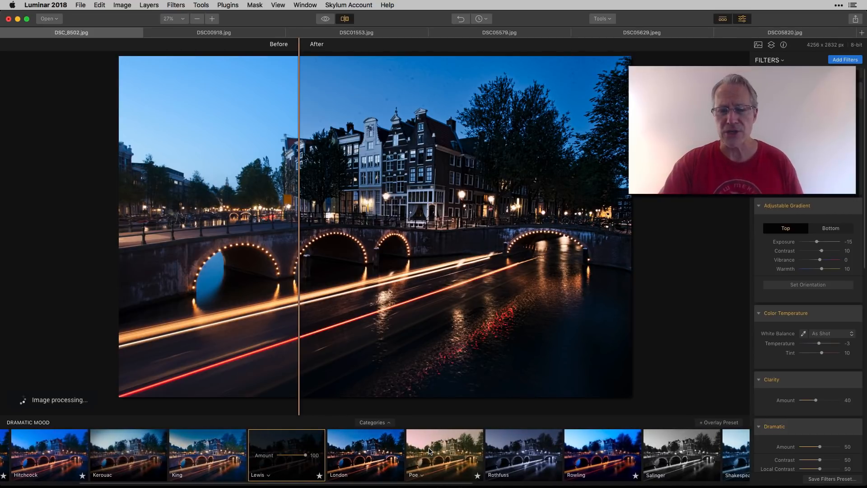
{"action": "left_click", "coordinate": [370, 451]}
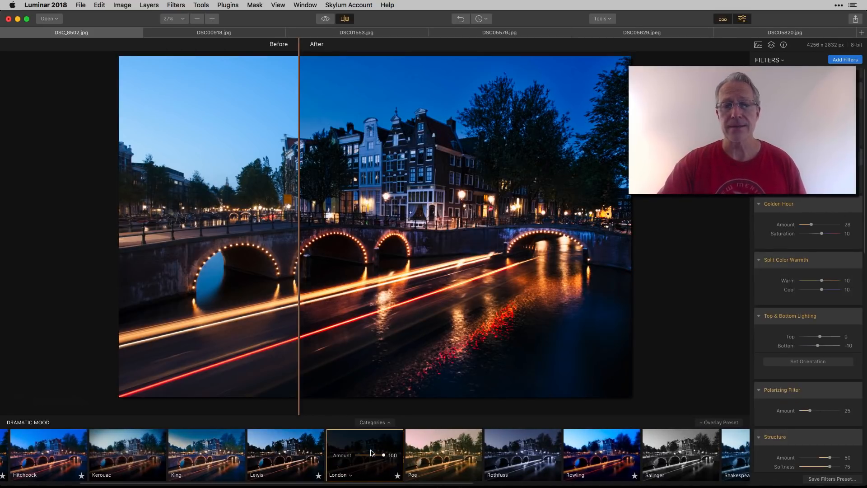
Switch to DSC00918.jpg, show its presets and apply the Shaw preset from the Dramatic Mood collection
{"action": "left_click", "coordinate": [243, 36]}
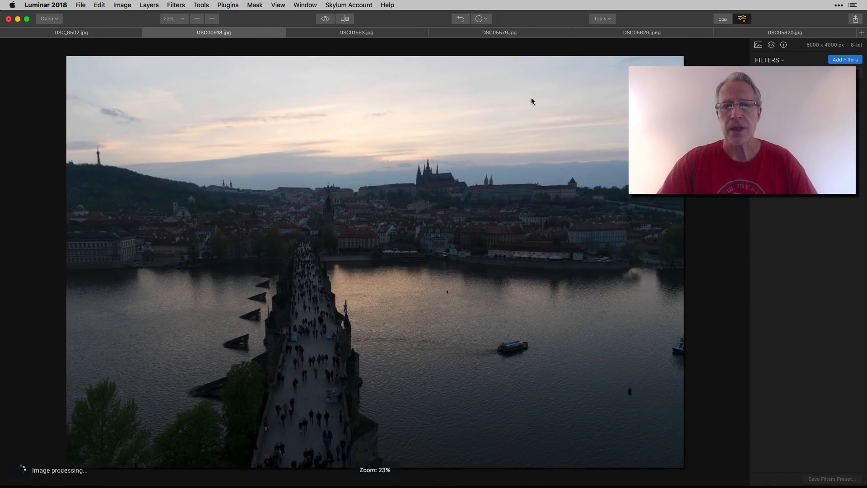
{"action": "left_click", "coordinate": [723, 19]}
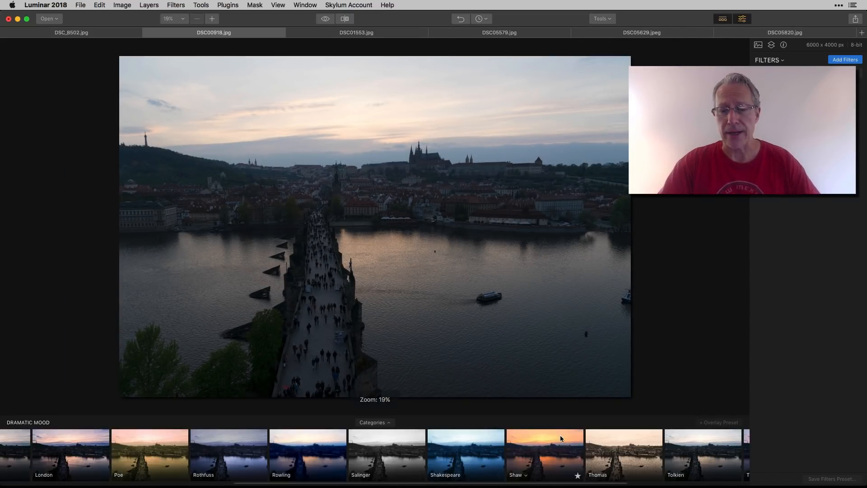
{"action": "left_click", "coordinate": [555, 450]}
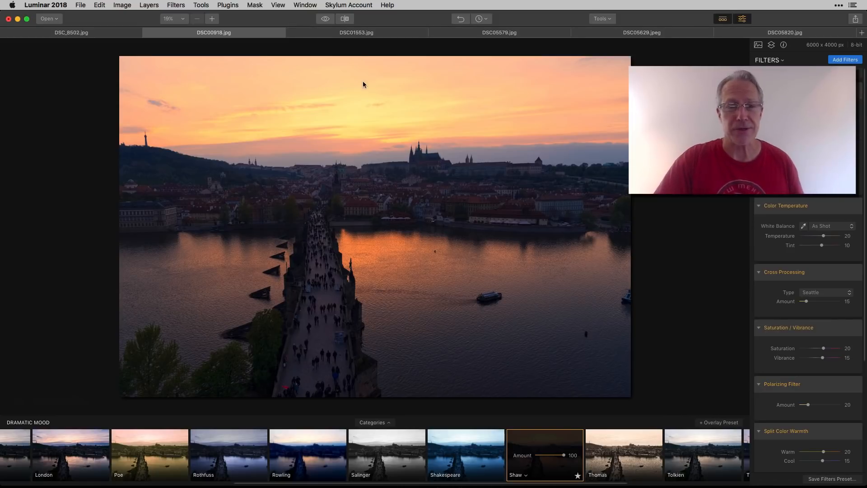
Compare the Shaw result with the original in a split view and review its filter settings and the remaining Dramatic Mood presets
{"action": "left_click", "coordinate": [346, 19]}
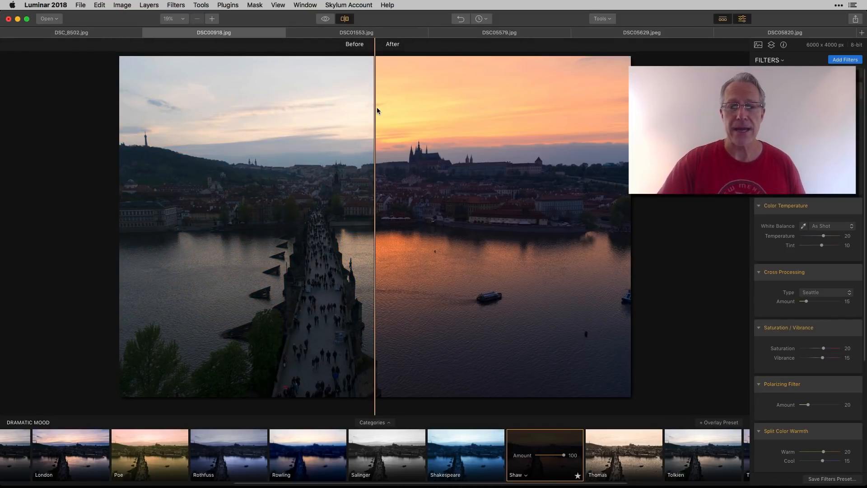
{"action": "left_click_drag", "start_coordinate": [378, 107], "coordinate": [238, 131]}
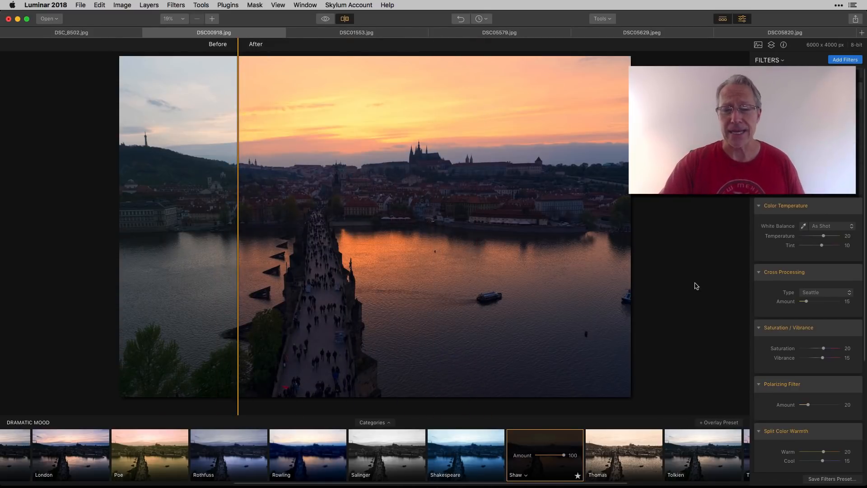
{"action": "scroll", "coordinate": [823, 264], "scroll_direction": "down", "scroll_amount": 5}
{"action": "scroll", "coordinate": [826, 265], "scroll_direction": "up", "scroll_amount": 6}
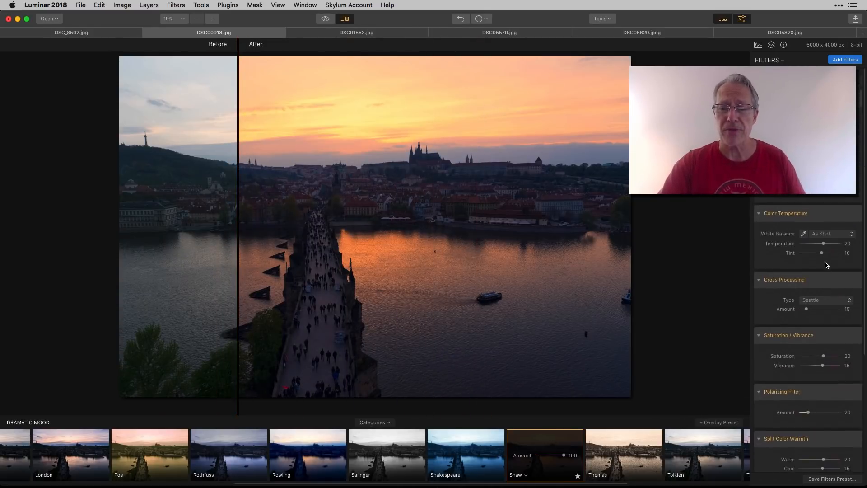
{"action": "scroll", "coordinate": [530, 463], "scroll_direction": "right", "scroll_amount": 4}
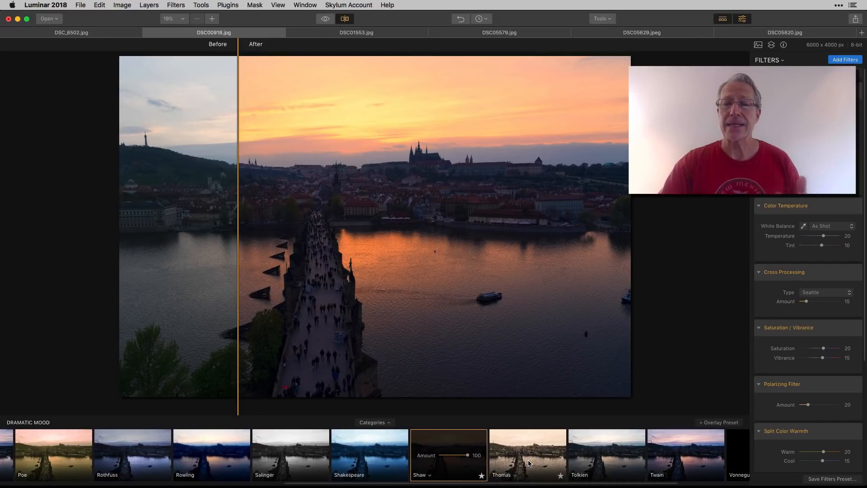
{"action": "scroll", "coordinate": [529, 463], "scroll_direction": "right", "scroll_amount": 3}
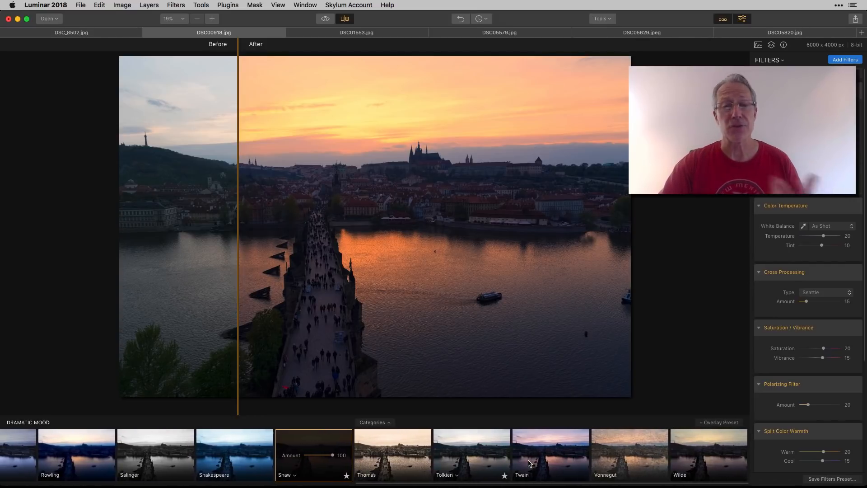
Switch to DSC01553.jpg, apply the Hemingway preset and show the split before/after comparison
{"action": "left_click", "coordinate": [357, 33]}
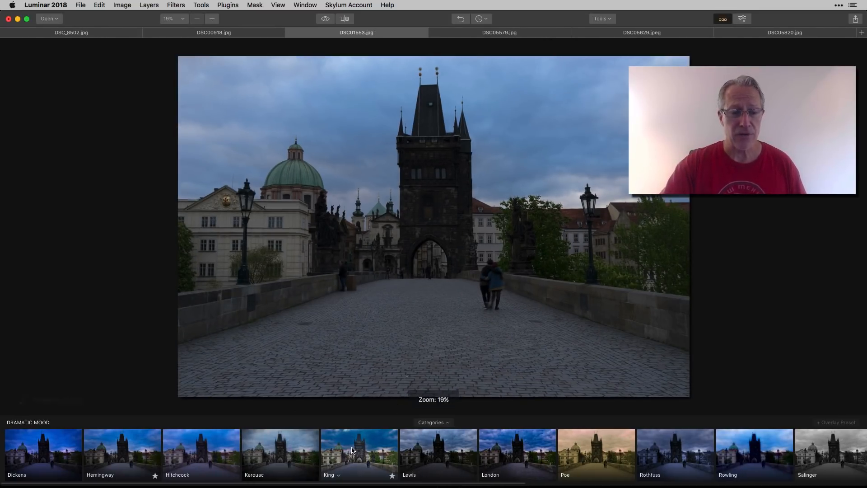
{"action": "left_click", "coordinate": [134, 461]}
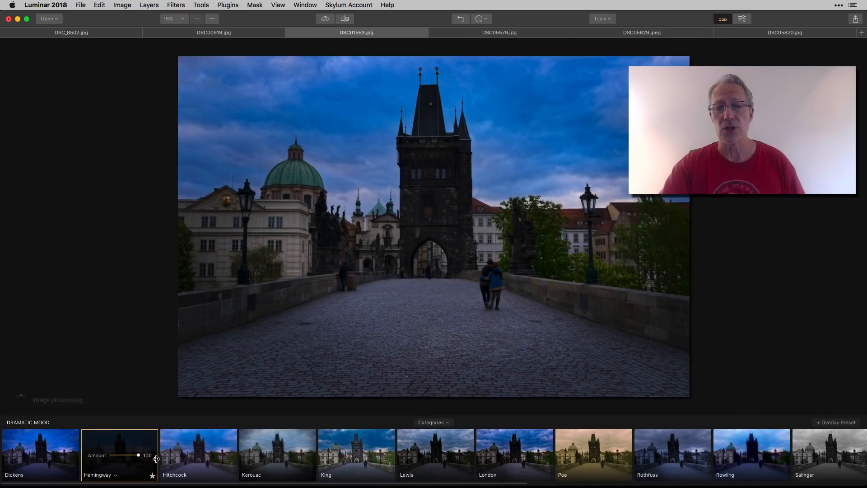
{"action": "left_click", "coordinate": [344, 20]}
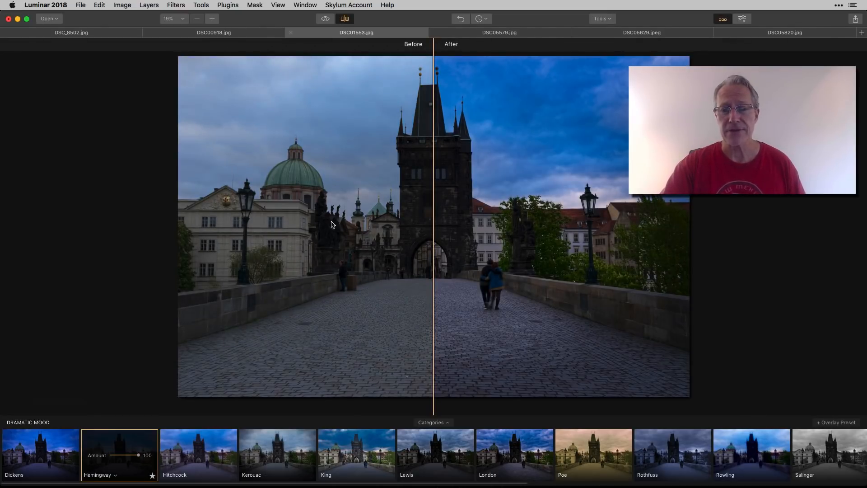
Try the London and Rowling presets on the bridge tower photo
{"action": "left_click", "coordinate": [511, 456]}
{"action": "scroll", "coordinate": [513, 457], "scroll_direction": "right", "scroll_amount": 5}
{"action": "left_click", "coordinate": [514, 456]}
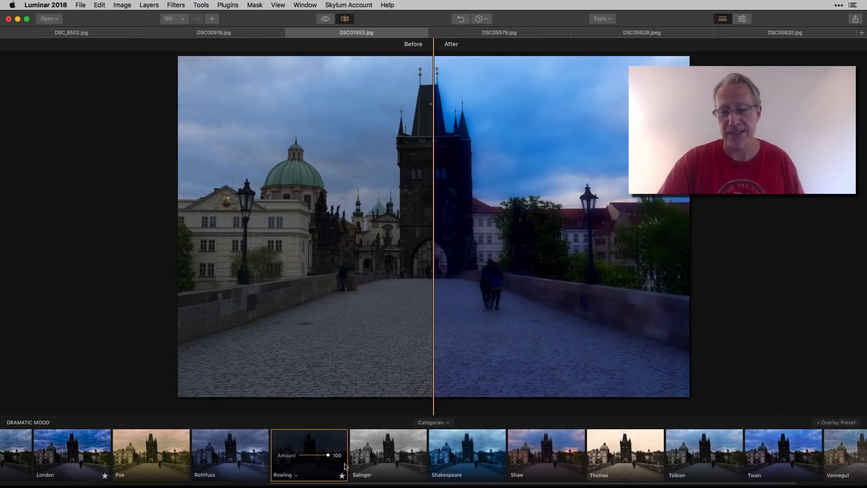
Apply the Shaw preset to the bridge tower photo and move the comparison divider to reveal more of the edited version
{"action": "scroll", "coordinate": [346, 467], "scroll_direction": "right", "scroll_amount": 2}
{"action": "left_click", "coordinate": [509, 446]}
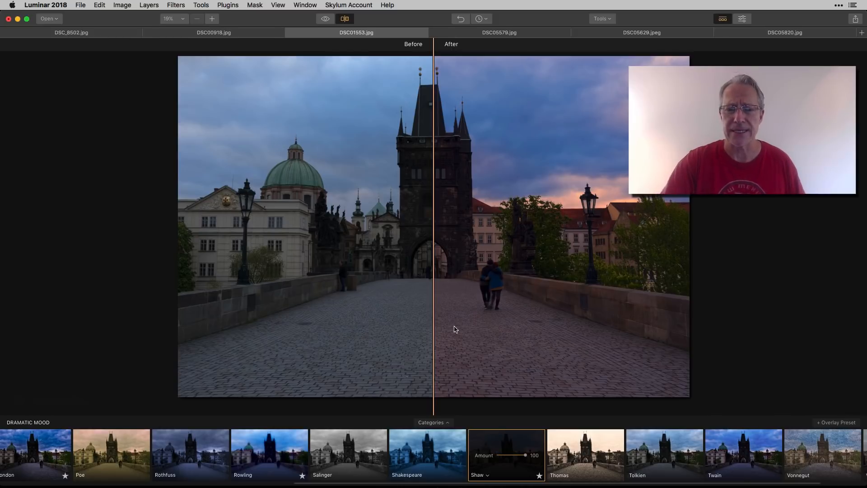
{"action": "left_click_drag", "start_coordinate": [433, 264], "coordinate": [327, 199]}
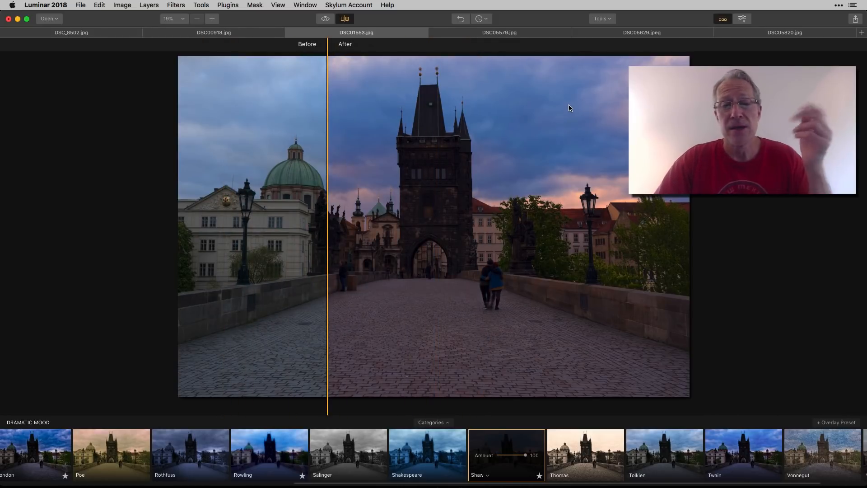
Switch to DSC05579.jpg, apply the Hemingway preset from Dramatic Mood and compare it with the original in a split view
{"action": "left_click", "coordinate": [527, 37]}
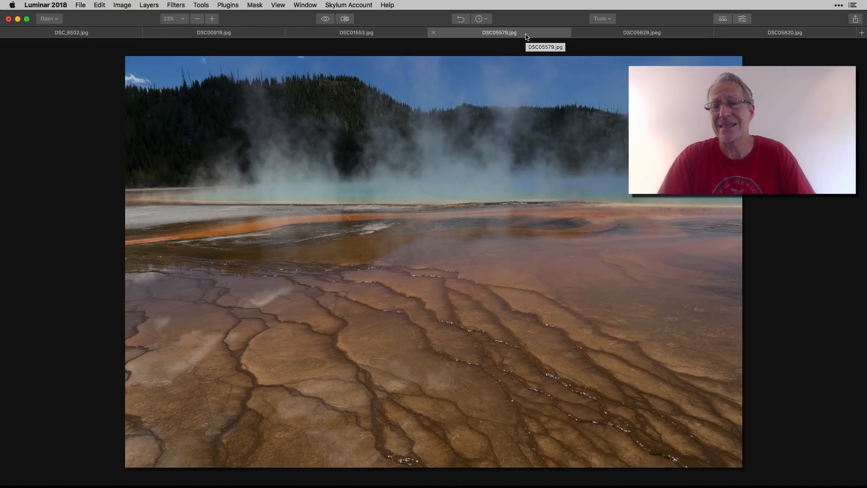
{"action": "left_click", "coordinate": [722, 19]}
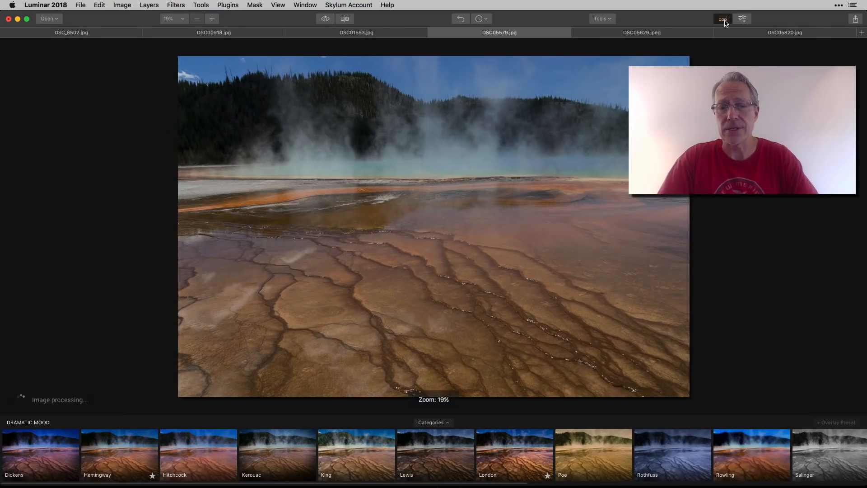
{"action": "left_click", "coordinate": [120, 459]}
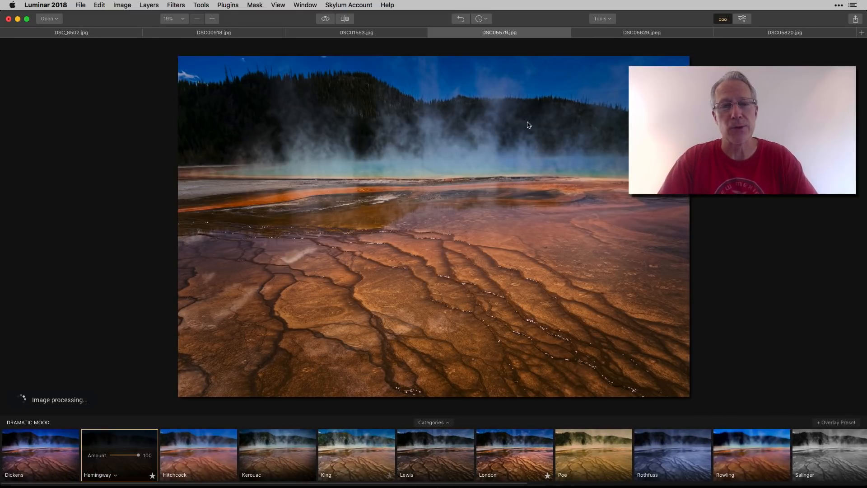
{"action": "left_click", "coordinate": [346, 19]}
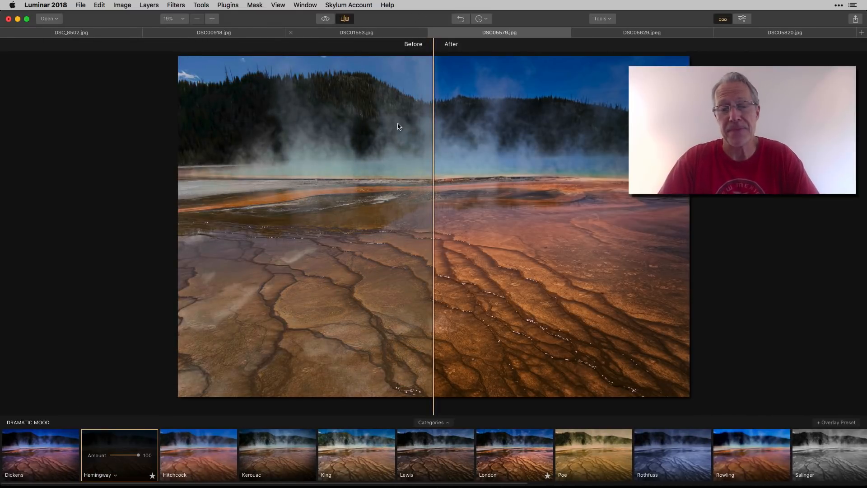
{"action": "left_click_drag", "start_coordinate": [436, 154], "coordinate": [345, 154]}
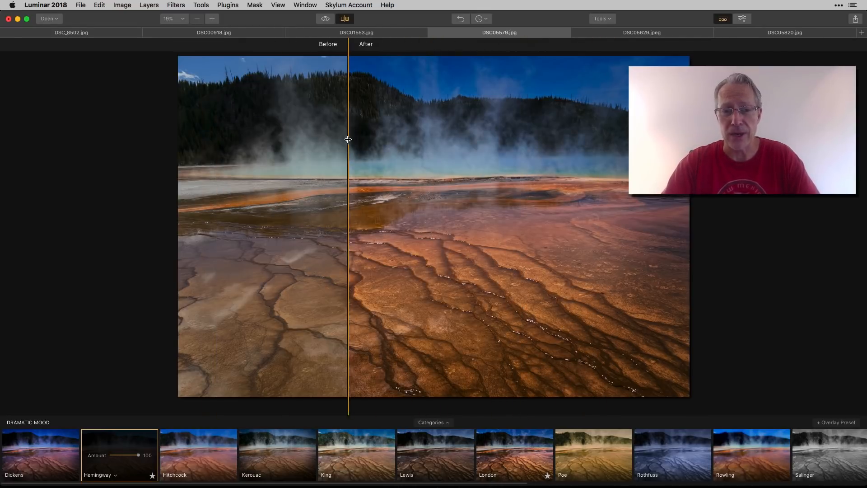
Turn off the before/after comparison and apply the London preset, followed by Rowling, to the hot spring photo
{"action": "left_click", "coordinate": [345, 19]}
{"action": "scroll", "coordinate": [456, 449], "scroll_direction": "right", "scroll_amount": 4}
{"action": "left_click", "coordinate": [421, 456]}
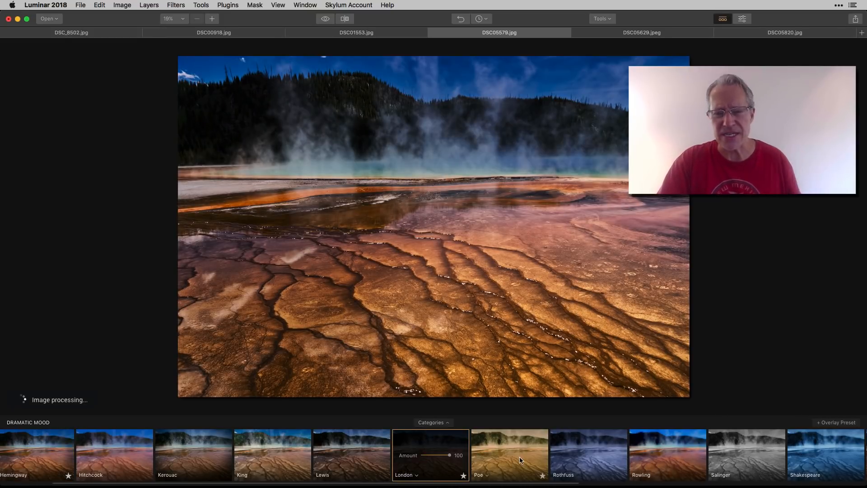
{"action": "scroll", "coordinate": [521, 460], "scroll_direction": "right", "scroll_amount": 5}
{"action": "left_click", "coordinate": [563, 456]}
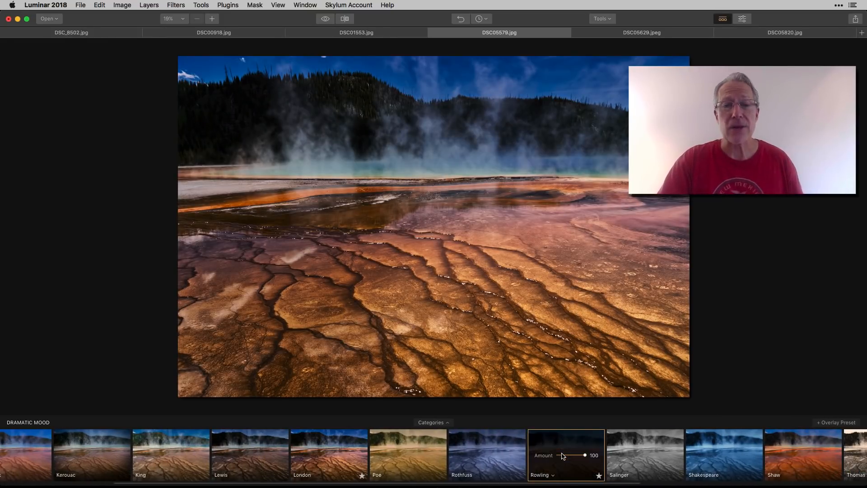
Try the Shaw preset on the hot spring photo
{"action": "scroll", "coordinate": [563, 456], "scroll_direction": "right", "scroll_amount": 9}
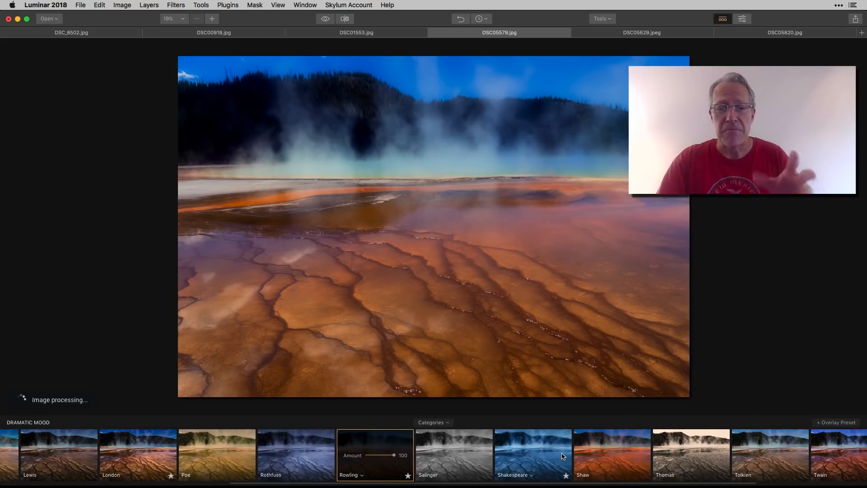
{"action": "scroll", "coordinate": [539, 461], "scroll_direction": "right", "scroll_amount": 3}
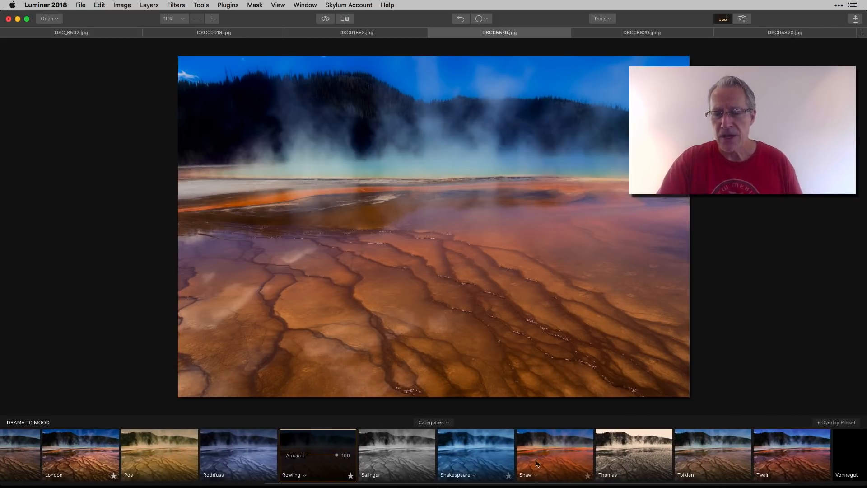
{"action": "left_click", "coordinate": [534, 463]}
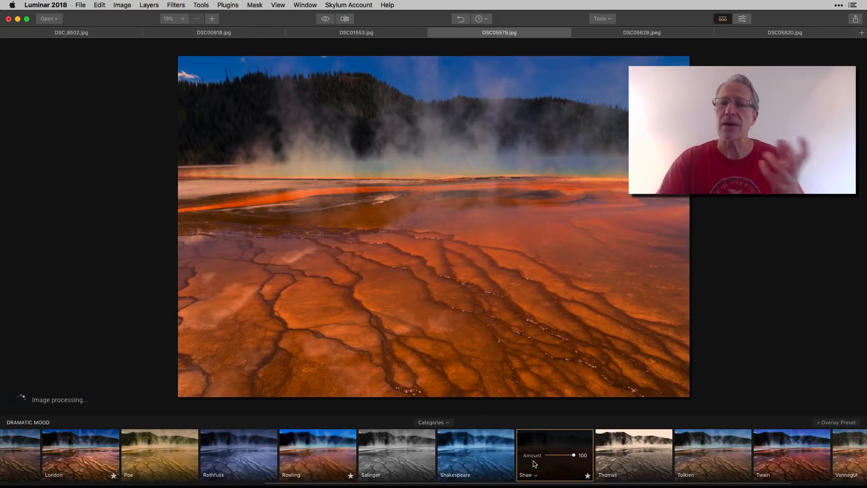
Apply the Twain preset to the hot spring photo and compare it with the original, with the divider moved to reveal more of the edit
{"action": "left_click", "coordinate": [776, 456]}
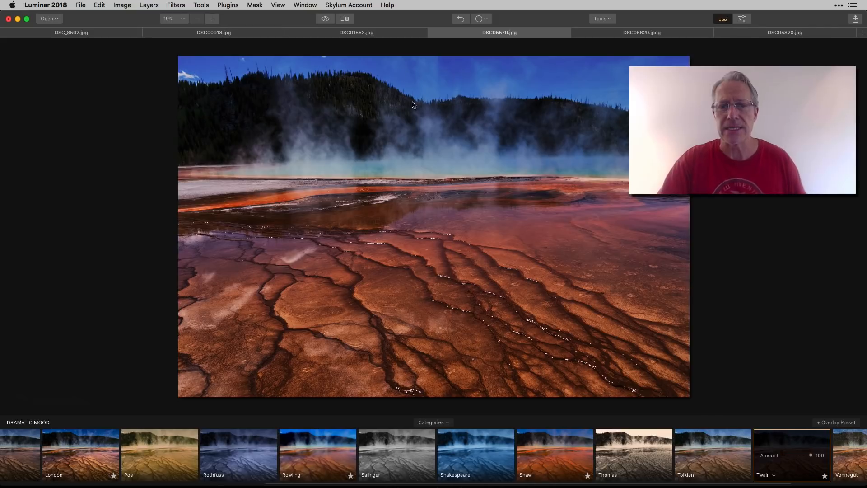
{"action": "left_click", "coordinate": [340, 21]}
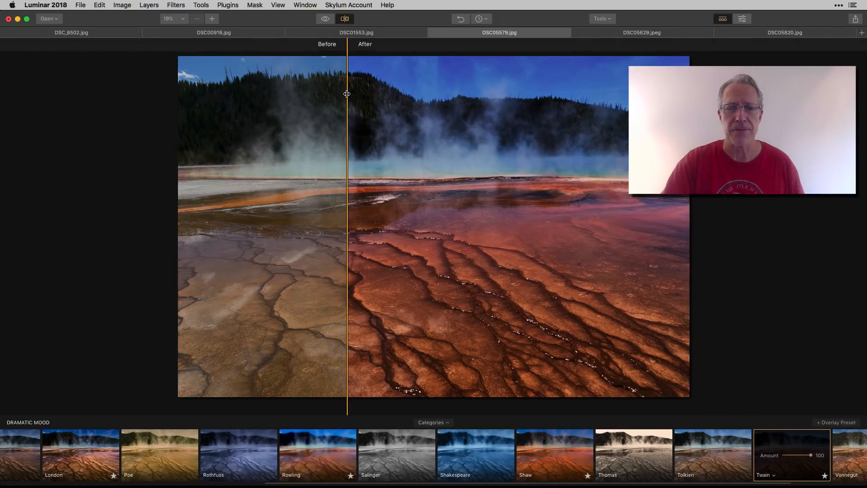
{"action": "left_click_drag", "start_coordinate": [347, 93], "coordinate": [282, 119]}
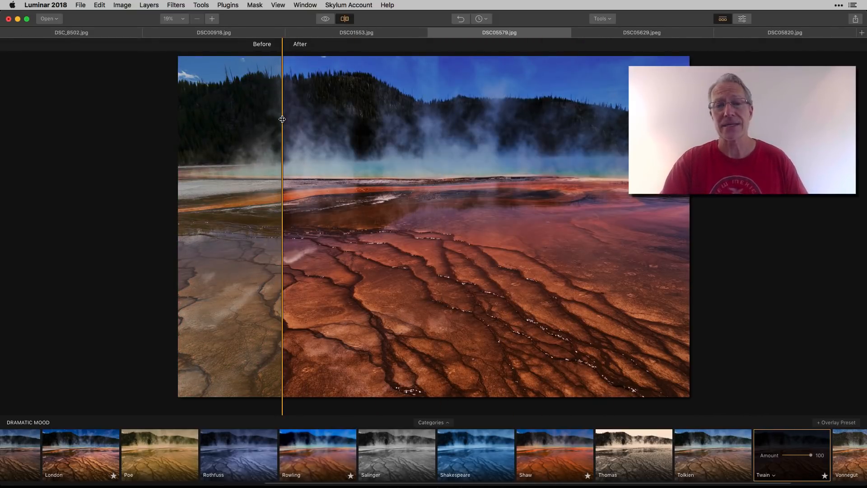
Switch to DSC05629.jpeg, show the presets and apply Dickens at an amount of 100
{"action": "left_click", "coordinate": [626, 33]}
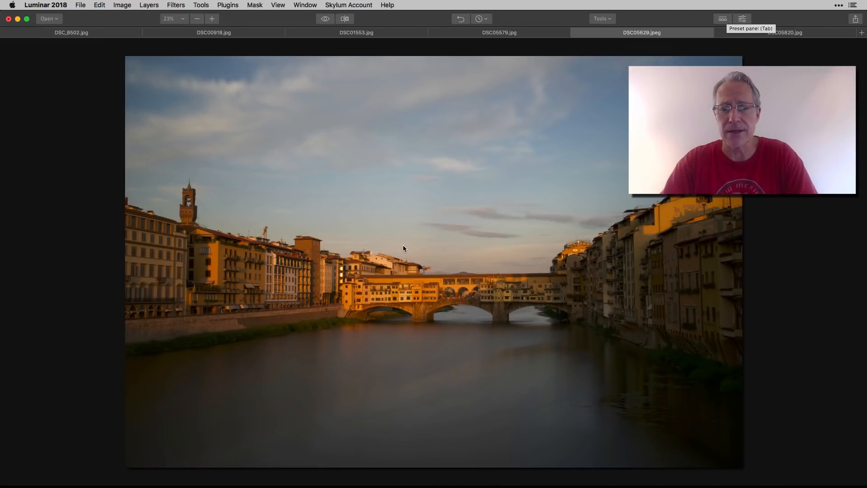
{"action": "key", "text": "Tab"}
{"action": "left_click", "coordinate": [30, 453]}
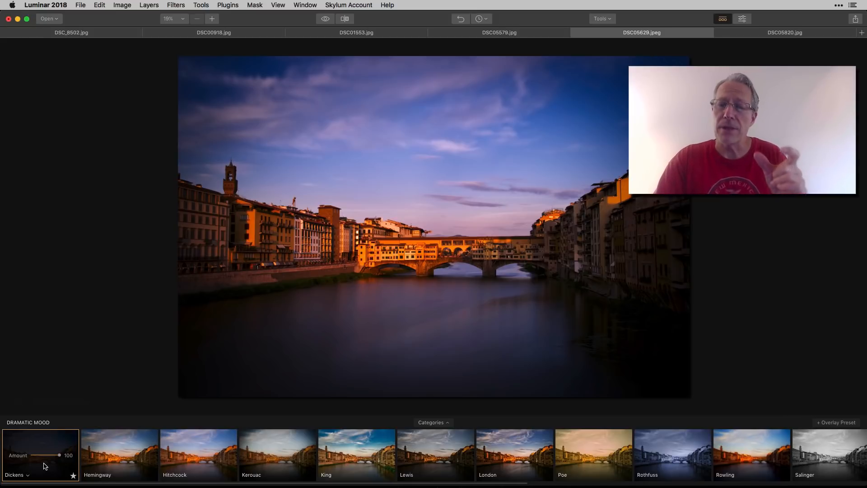
{"action": "left_click_drag", "start_coordinate": [61, 456], "coordinate": [95, 454]}
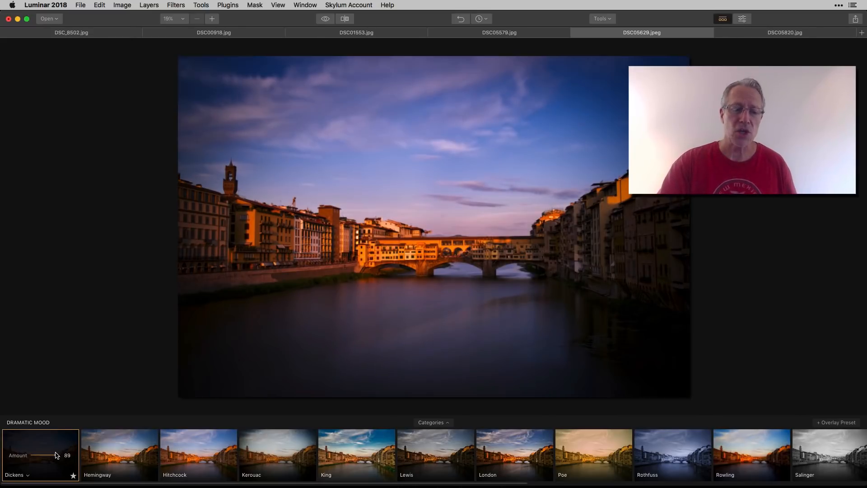
{"action": "left_click_drag", "start_coordinate": [56, 455], "coordinate": [248, 475]}
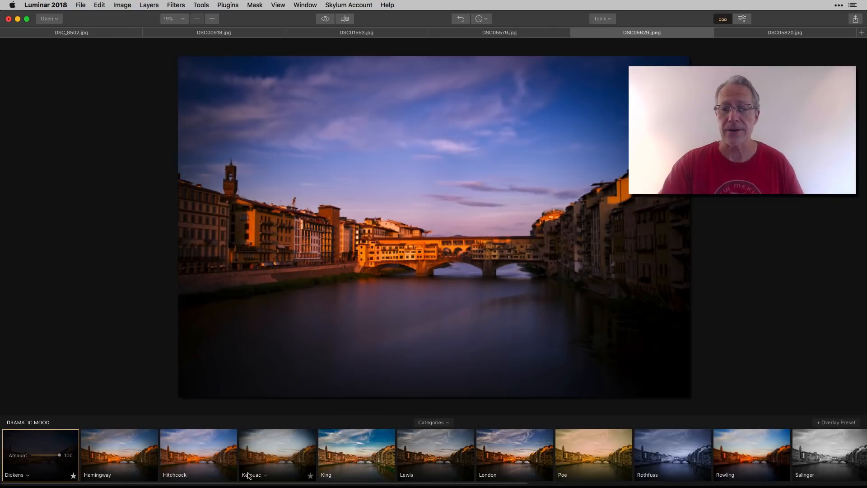
Show the filters of the Dickens preset and turn off its Vignette filter
{"action": "left_click", "coordinate": [742, 18]}
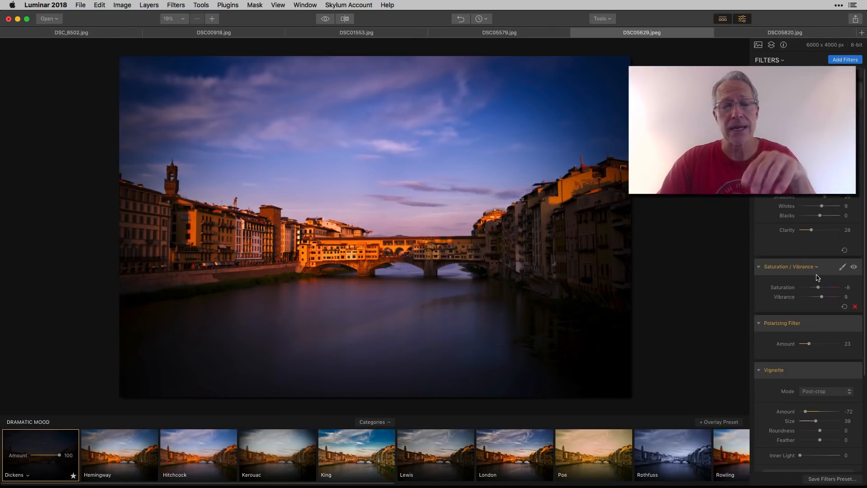
{"action": "scroll", "coordinate": [819, 277], "scroll_direction": "down", "scroll_amount": 5}
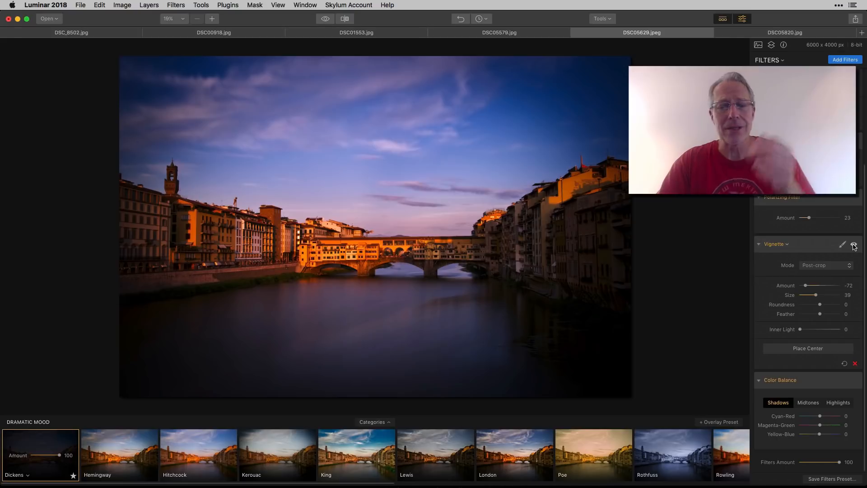
{"action": "left_click", "coordinate": [853, 245]}
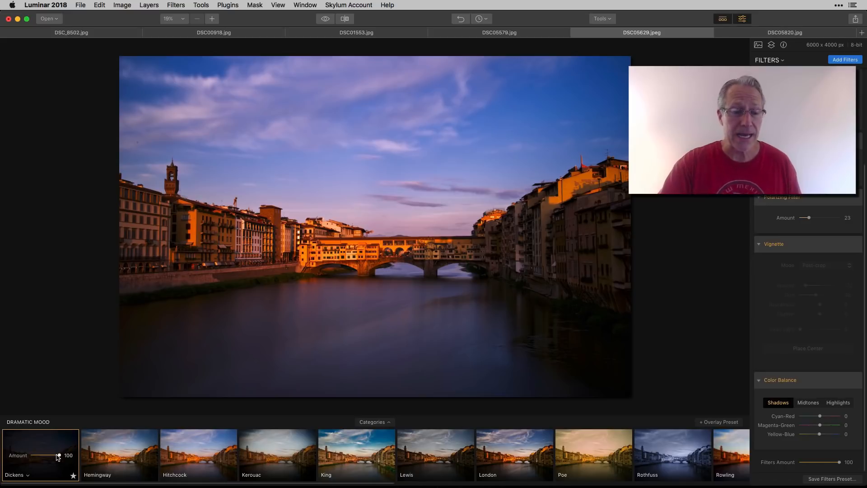
Reduce the Dickens preset amount to 80 and briefly compare the river bridge photo with the original in a split view
{"action": "left_click_drag", "start_coordinate": [59, 455], "coordinate": [53, 456]}
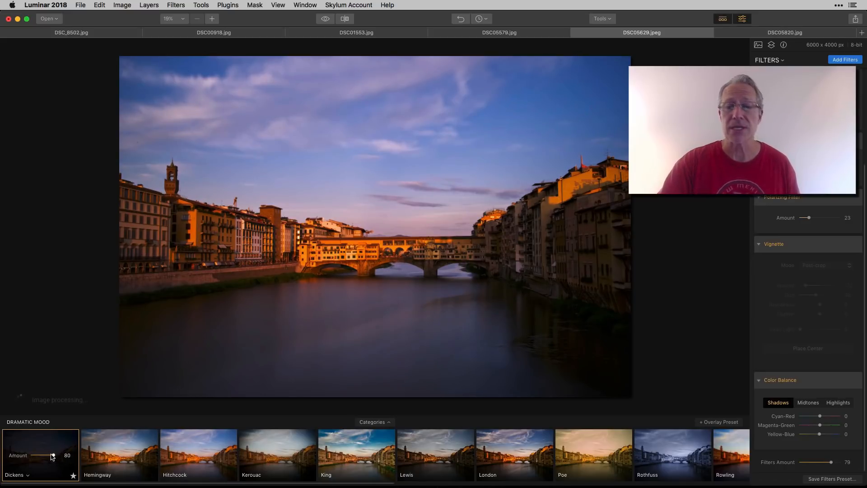
{"action": "left_click", "coordinate": [347, 18]}
{"action": "left_click_drag", "start_coordinate": [374, 106], "coordinate": [402, 119]}
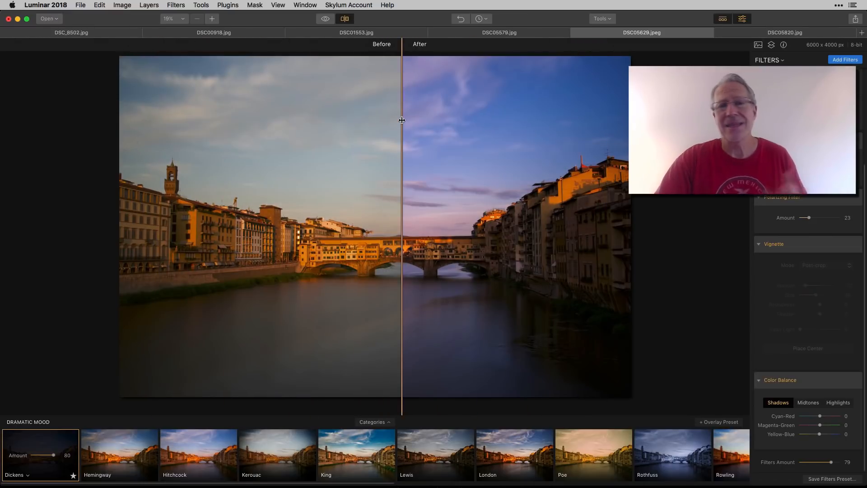
{"action": "left_click", "coordinate": [345, 19]}
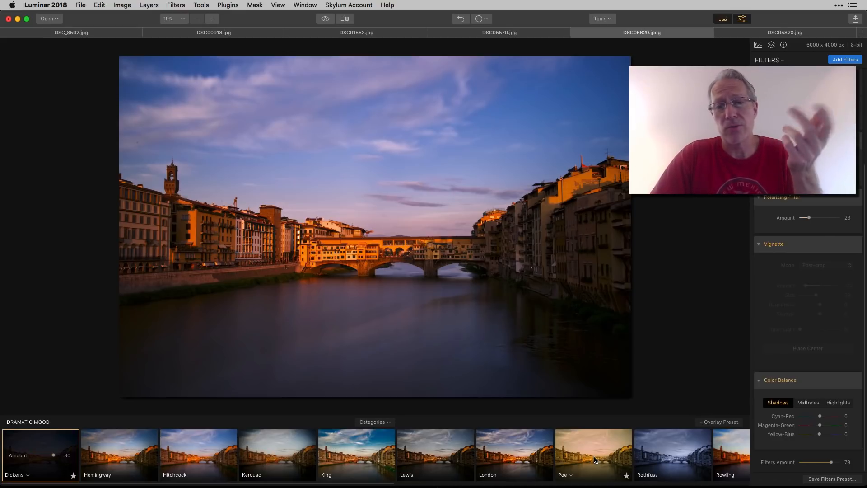
Apply the Rothfuss preset to the river bridge photo and review its filter settings
{"action": "scroll", "coordinate": [801, 363], "scroll_direction": "up", "scroll_amount": 5}
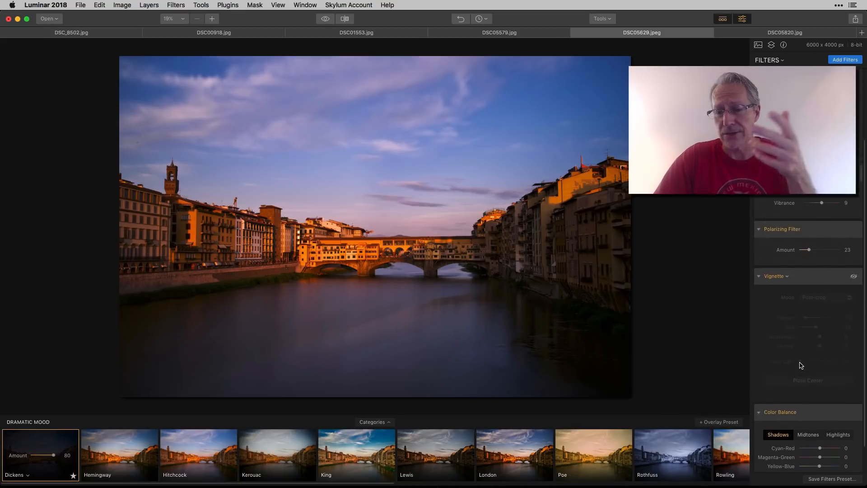
{"action": "scroll", "coordinate": [800, 365], "scroll_direction": "down", "scroll_amount": 5}
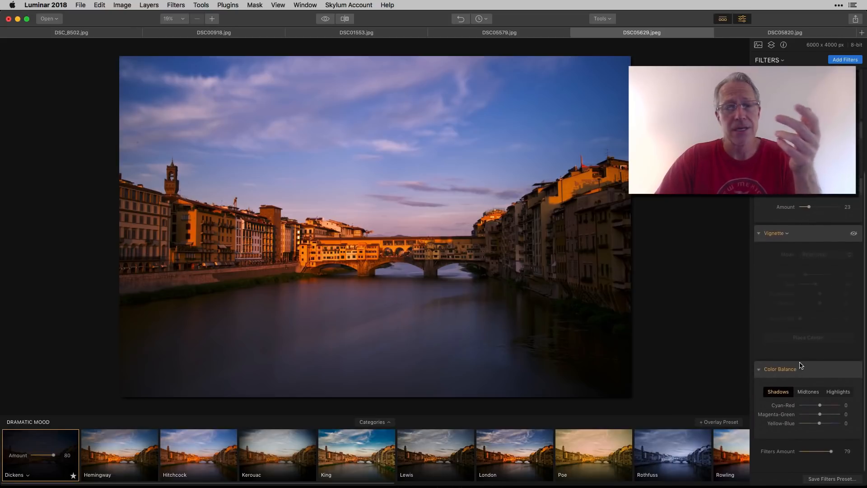
{"action": "scroll", "coordinate": [504, 450], "scroll_direction": "right", "scroll_amount": 5}
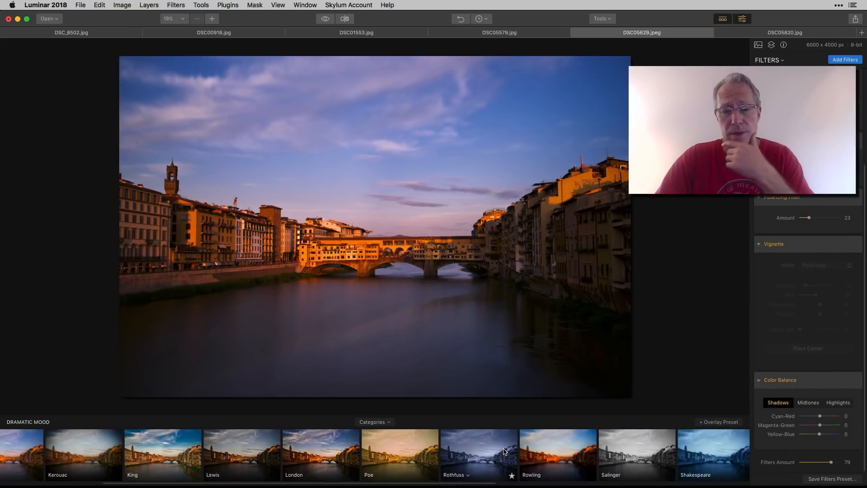
{"action": "left_click", "coordinate": [460, 454]}
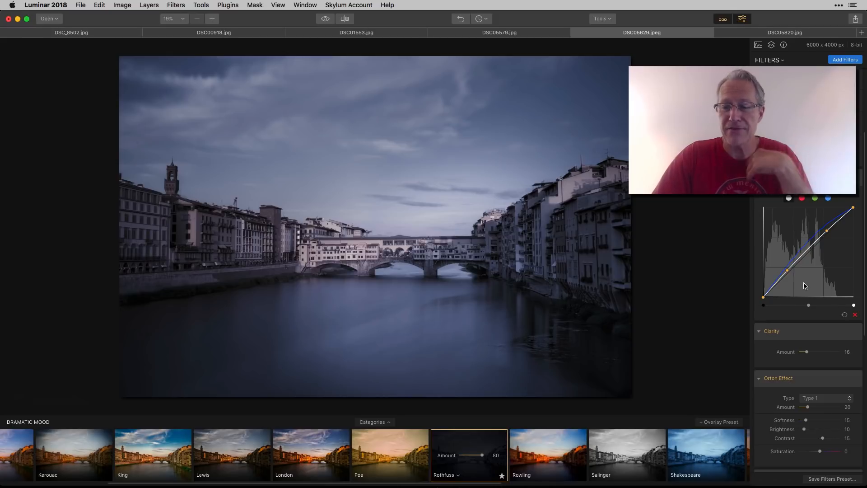
{"action": "scroll", "coordinate": [805, 285], "scroll_direction": "down", "scroll_amount": 10}
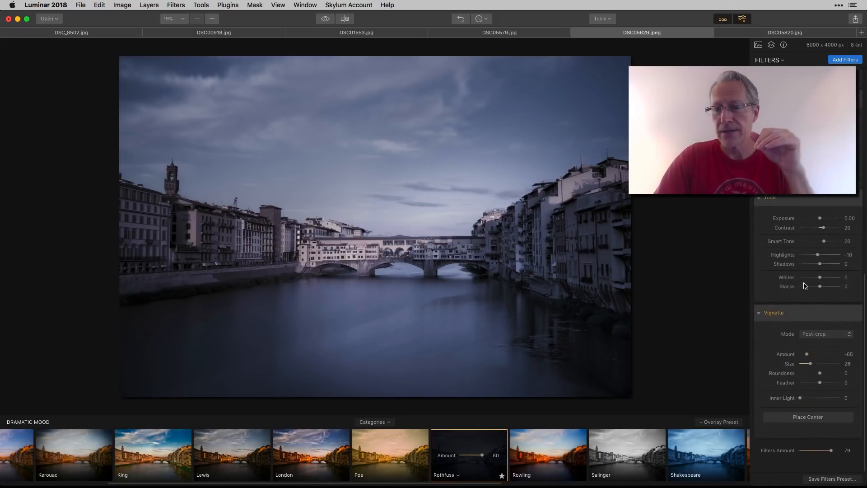
{"action": "scroll", "coordinate": [804, 286], "scroll_direction": "up", "scroll_amount": 8}
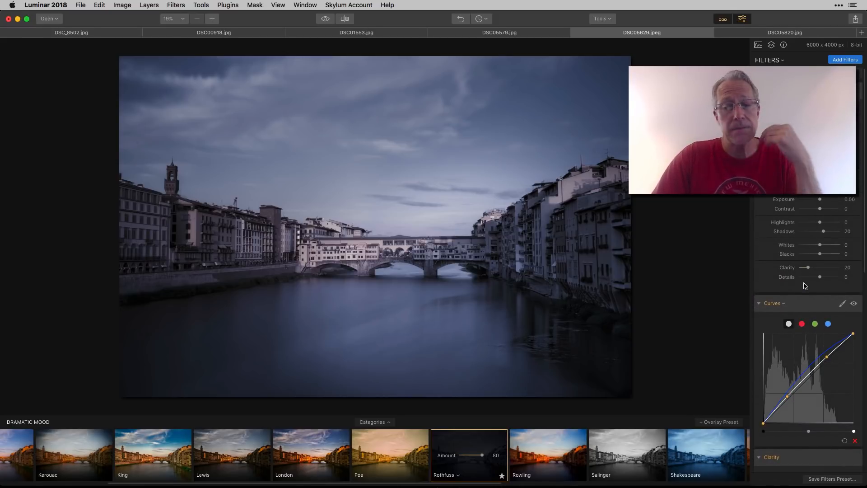
{"action": "scroll", "coordinate": [804, 285], "scroll_direction": "down", "scroll_amount": 8}
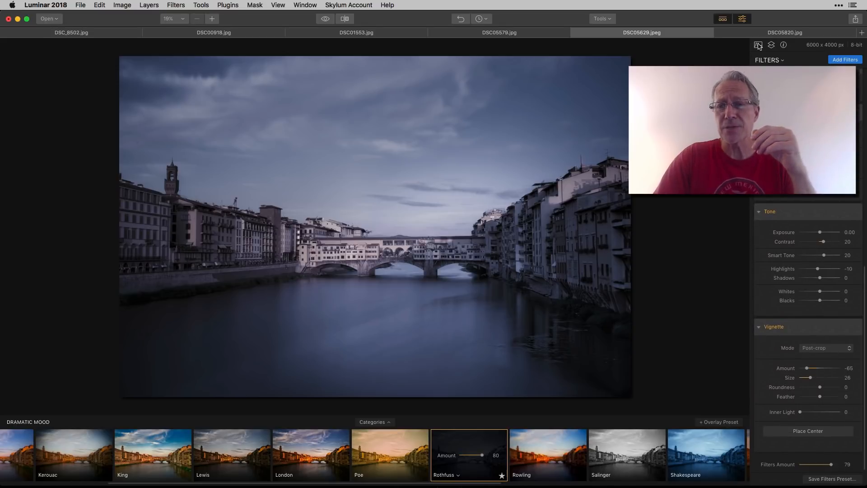
Switch to DSC05820.jpg, show the presets and apply Rowling from Dramatic Mood
{"action": "left_click", "coordinate": [767, 34]}
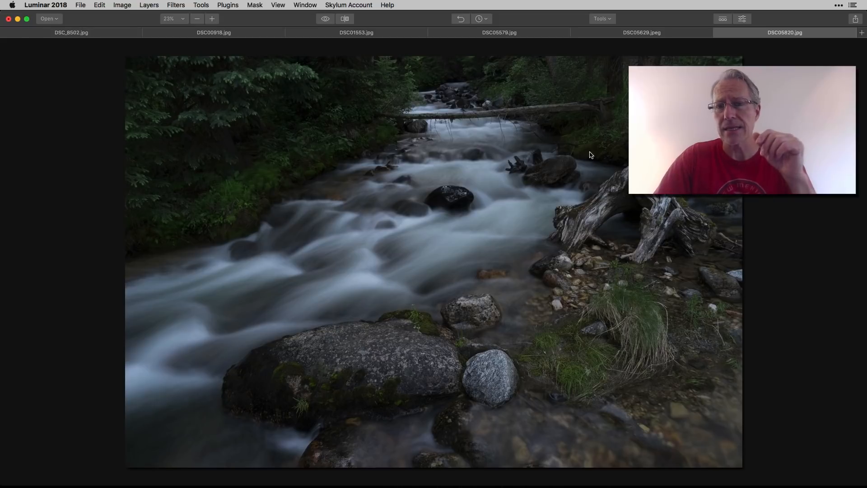
{"action": "left_click", "coordinate": [723, 18]}
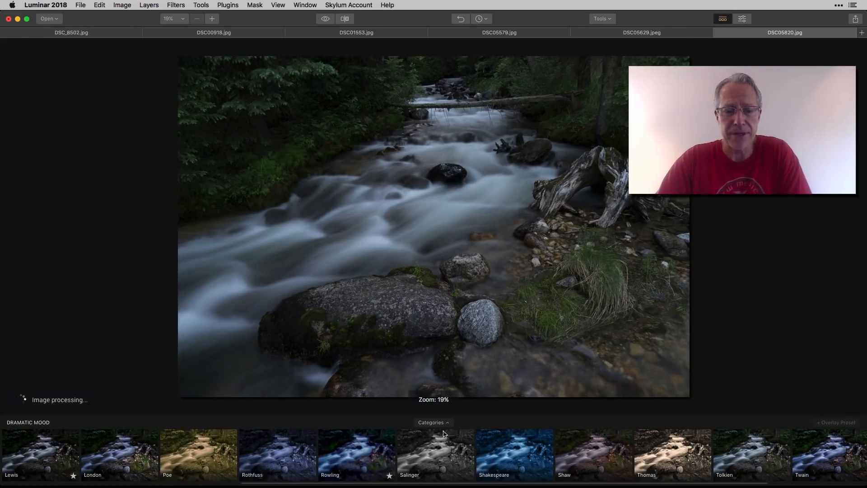
{"action": "left_click", "coordinate": [356, 449]}
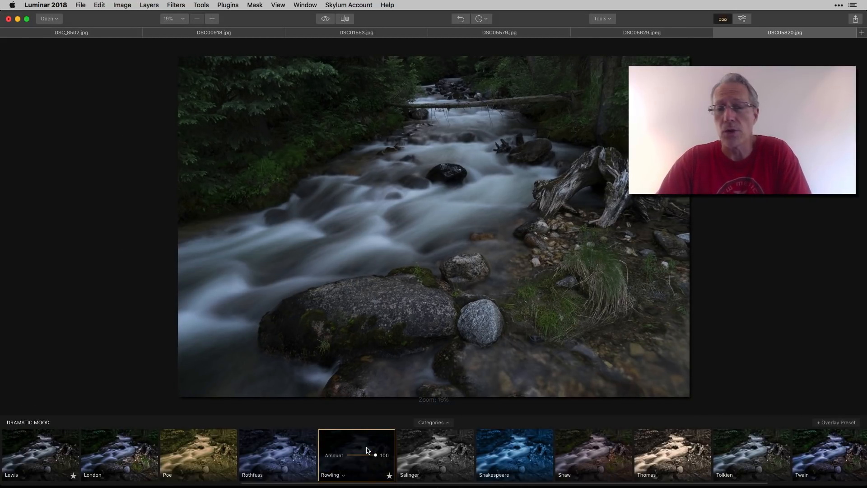
Turn off the Rowling preset's Color Balance filter and hide the filter settings again
{"action": "left_click", "coordinate": [742, 18]}
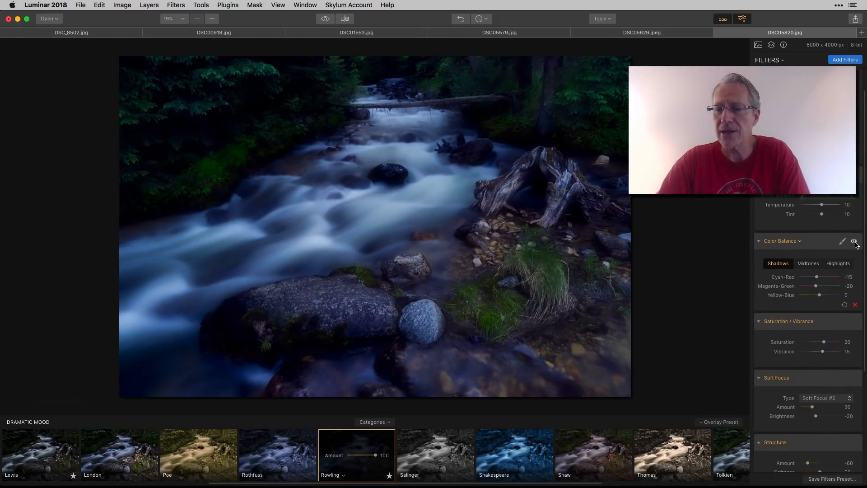
{"action": "left_click", "coordinate": [853, 241]}
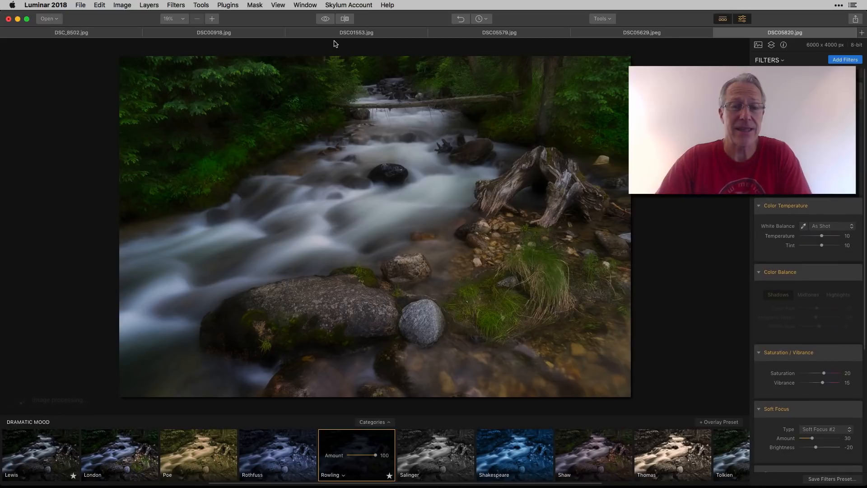
{"action": "left_click", "coordinate": [747, 19]}
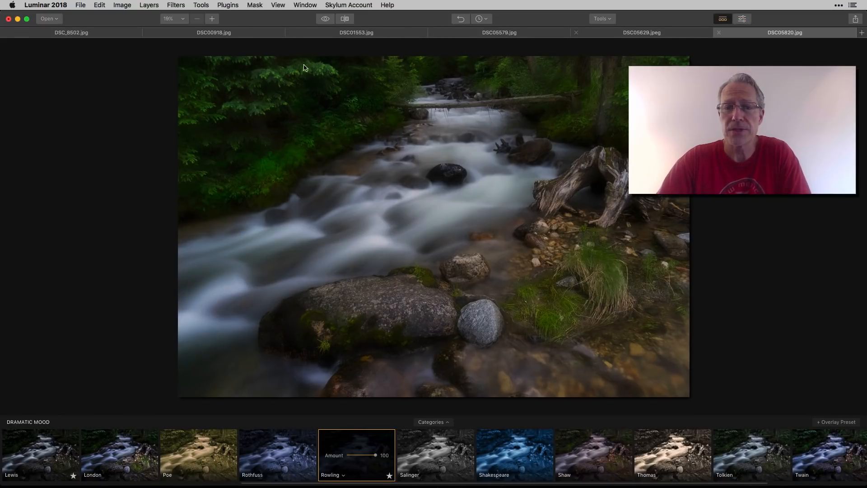
Compare the stream photo with its original in a split view, moving the divider to reveal more of the edit
{"action": "left_click", "coordinate": [344, 19]}
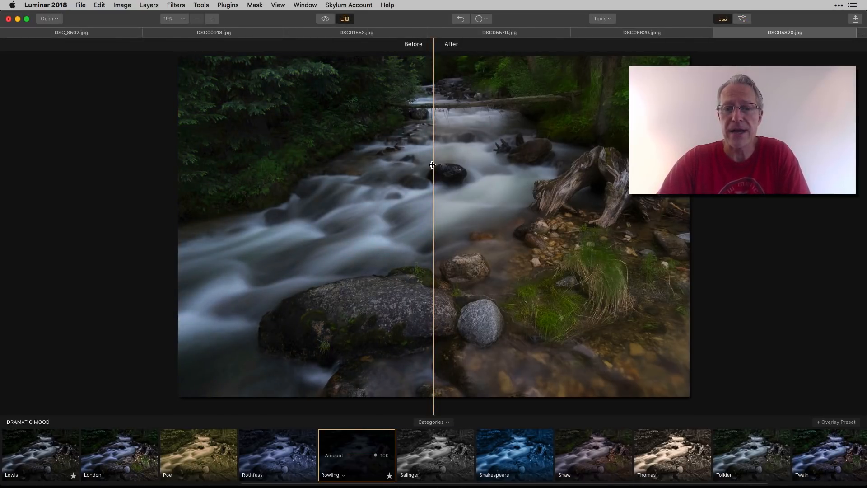
{"action": "left_click_drag", "start_coordinate": [432, 165], "coordinate": [276, 123]}
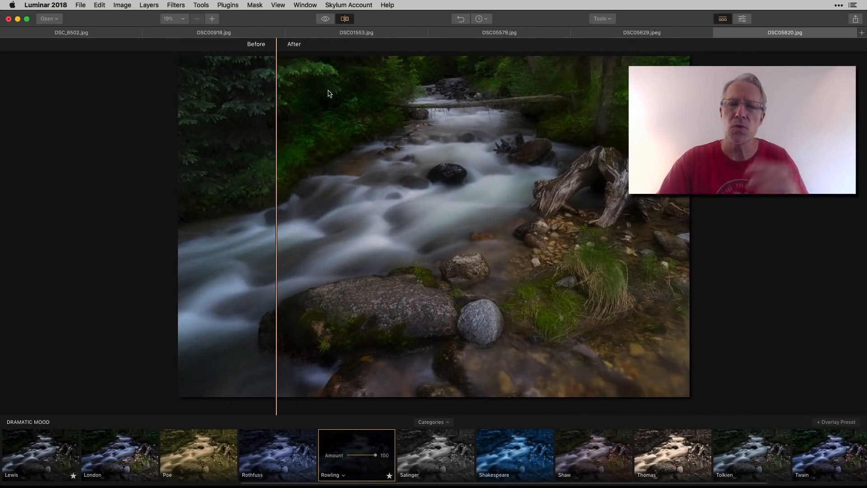
{"action": "left_click", "coordinate": [348, 20]}
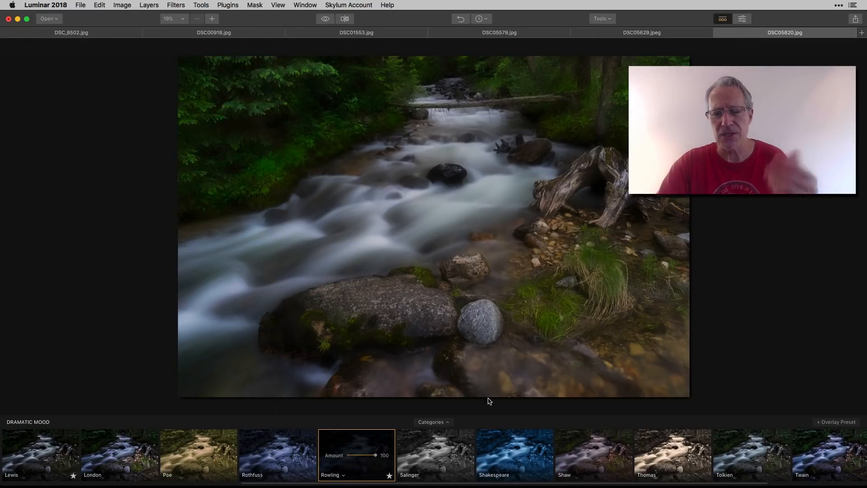
Apply the Shaw preset to the stream photo and set the Color Temperature filter's tint to -25
{"action": "scroll", "coordinate": [513, 469], "scroll_direction": "right", "scroll_amount": 5}
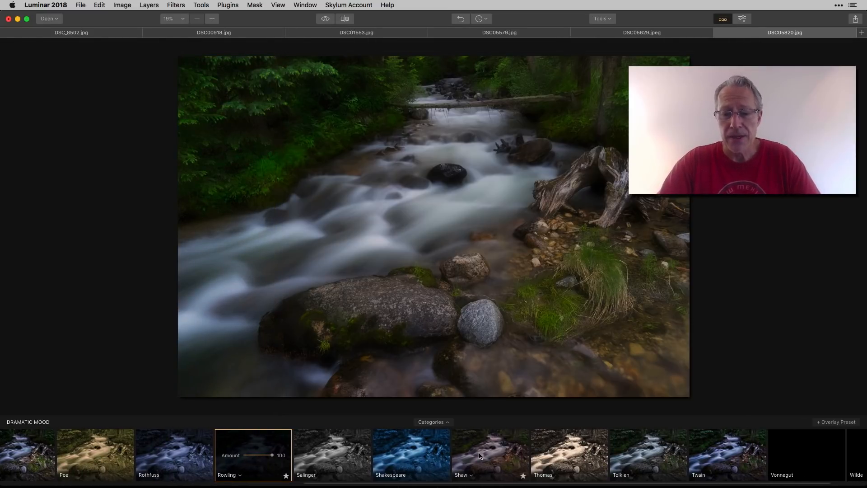
{"action": "left_click", "coordinate": [479, 455]}
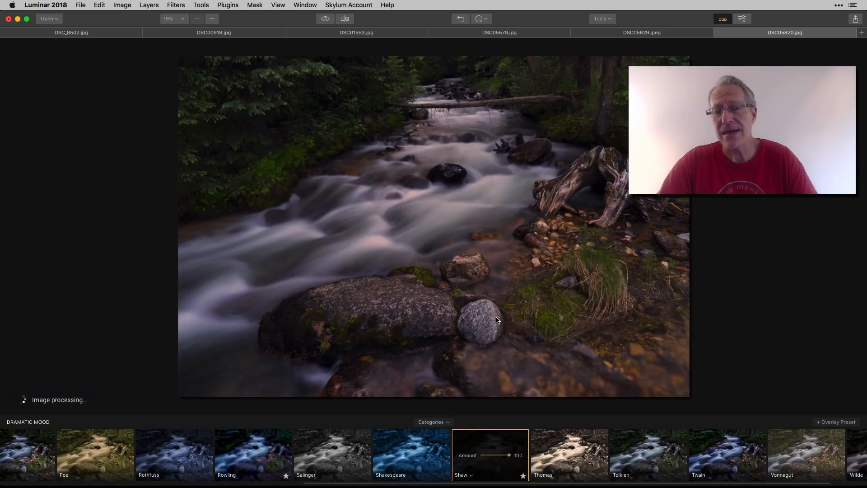
{"action": "left_click", "coordinate": [742, 20]}
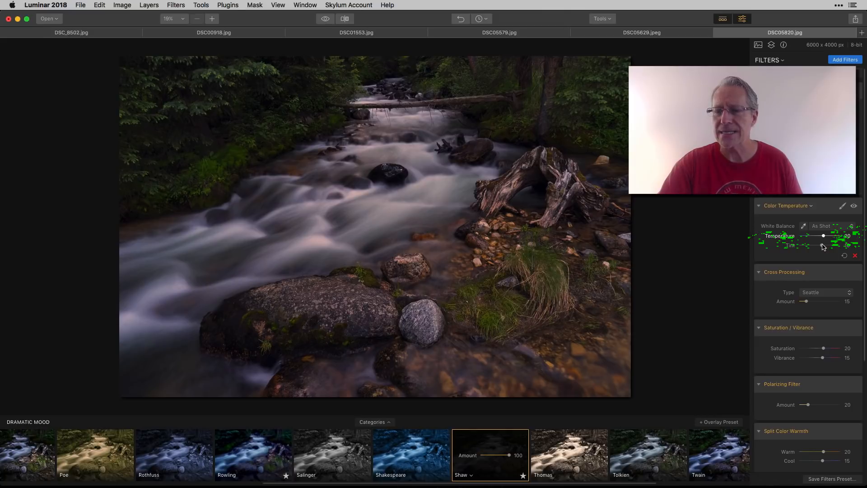
{"action": "left_click_drag", "start_coordinate": [823, 247], "coordinate": [820, 246]}
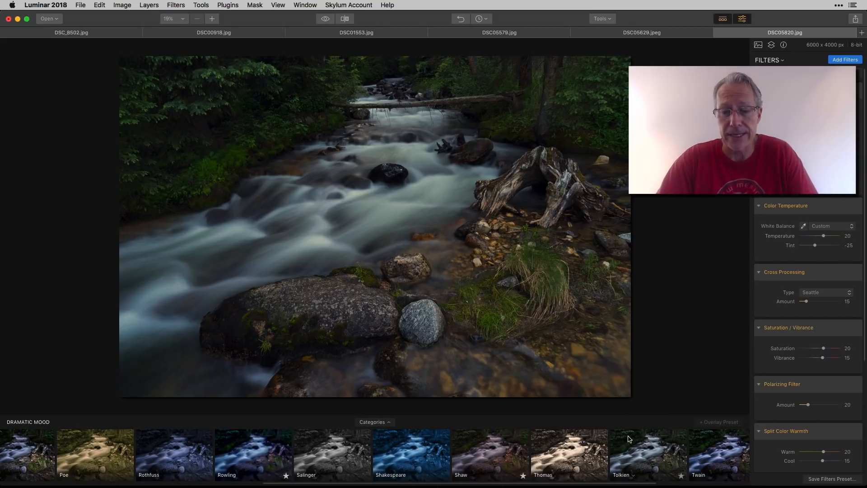
Look through the Dramatic Mood presets from the last back to the first and hide the filter settings
{"action": "scroll", "coordinate": [545, 460], "scroll_direction": "right", "scroll_amount": 3}
{"action": "scroll", "coordinate": [545, 460], "scroll_direction": "left", "scroll_amount": 8}
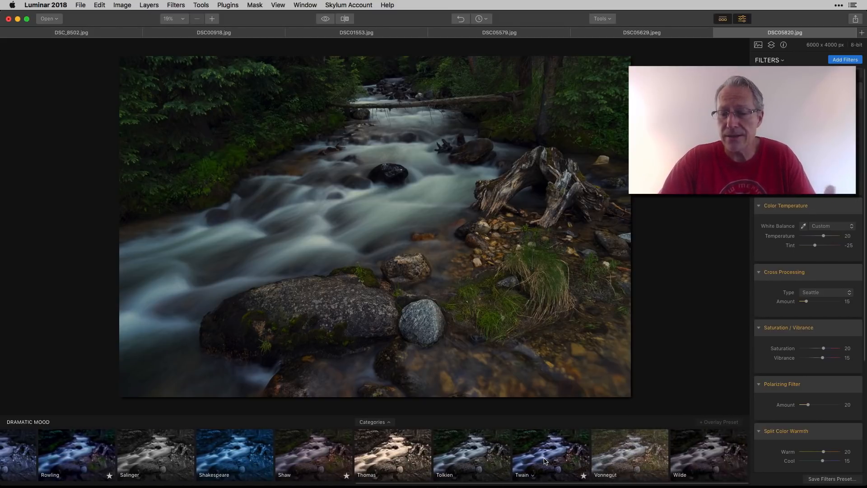
{"action": "scroll", "coordinate": [545, 461], "scroll_direction": "left", "scroll_amount": 6}
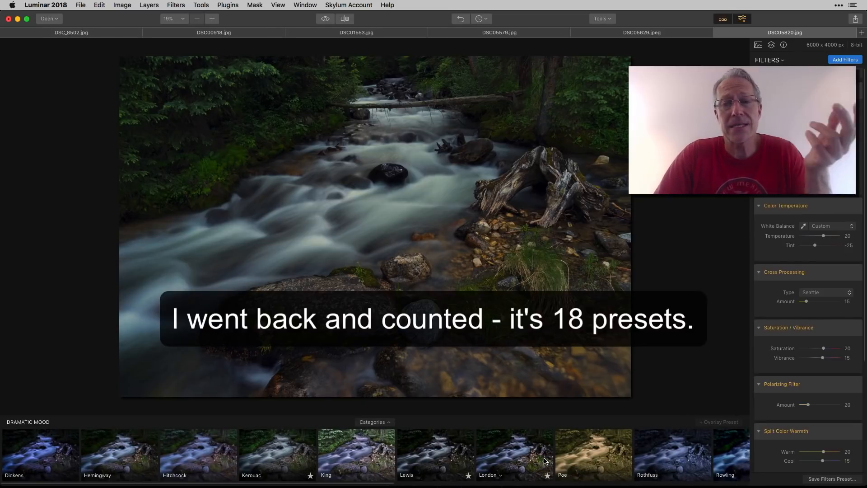
{"action": "left_click", "coordinate": [742, 19]}
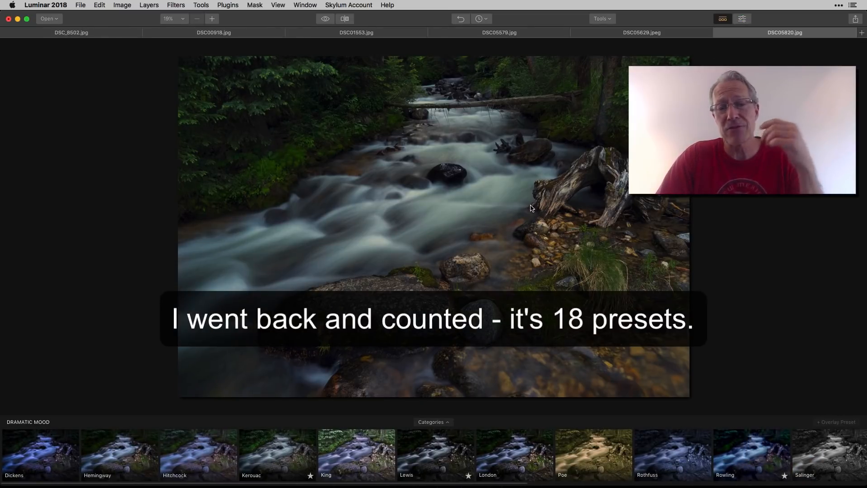